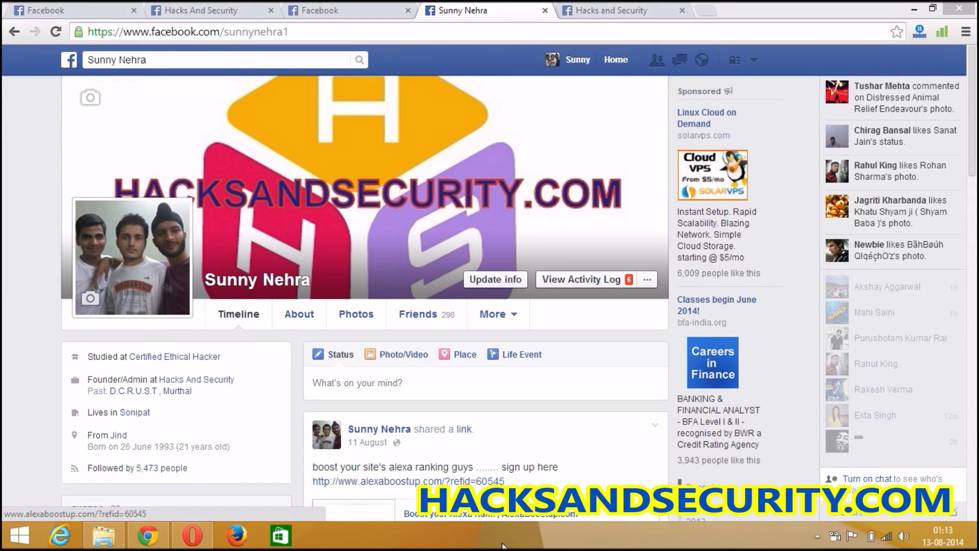
# - Review 000webhost's free versus premium plan comparison in Opera and open the free hosting order form
pyautogui.click(192, 535)
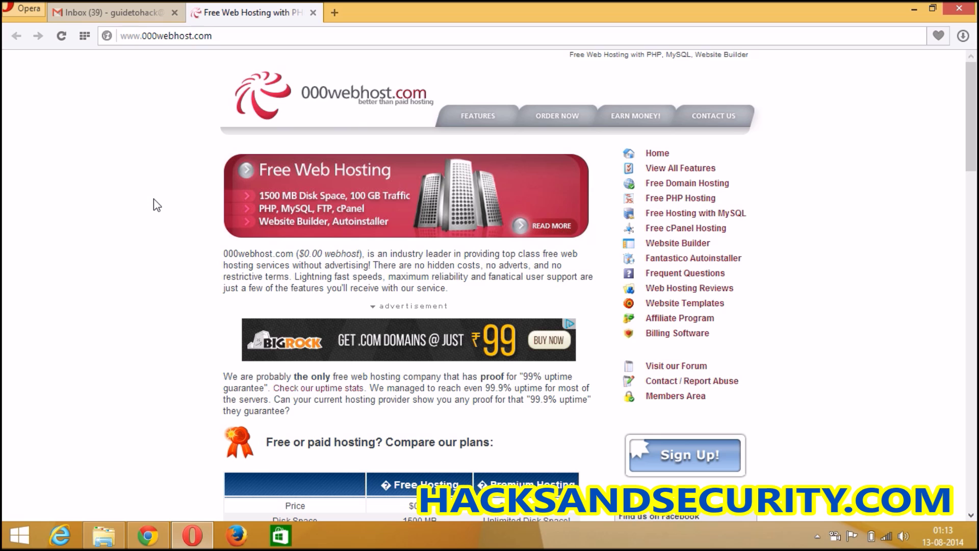
pyautogui.scroll(-8, 156, 205)
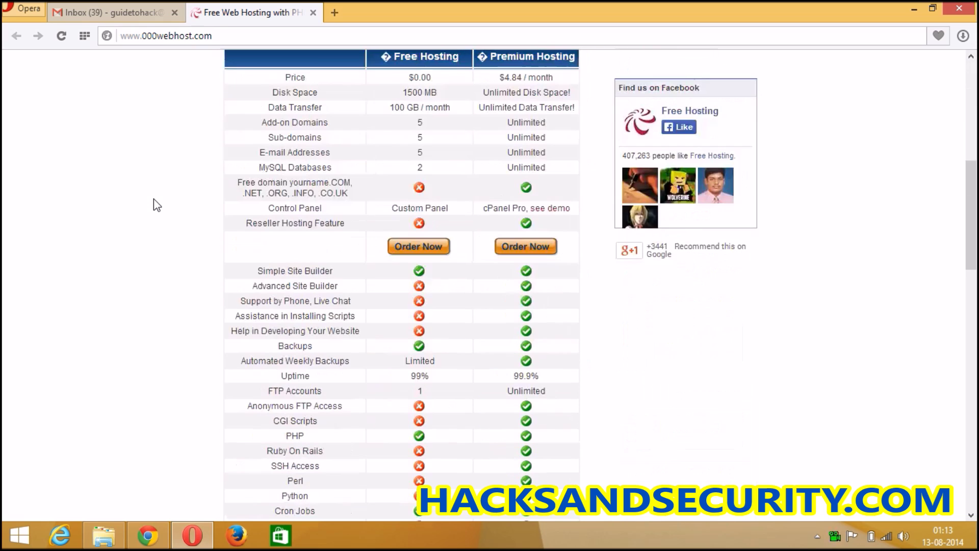
pyautogui.scroll(8, 157, 205)
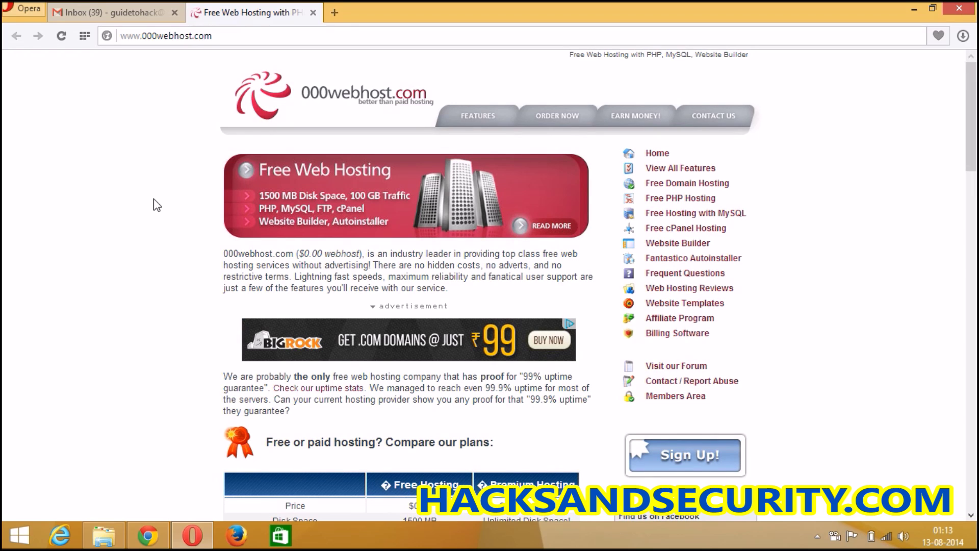
pyautogui.scroll(-6, 157, 205)
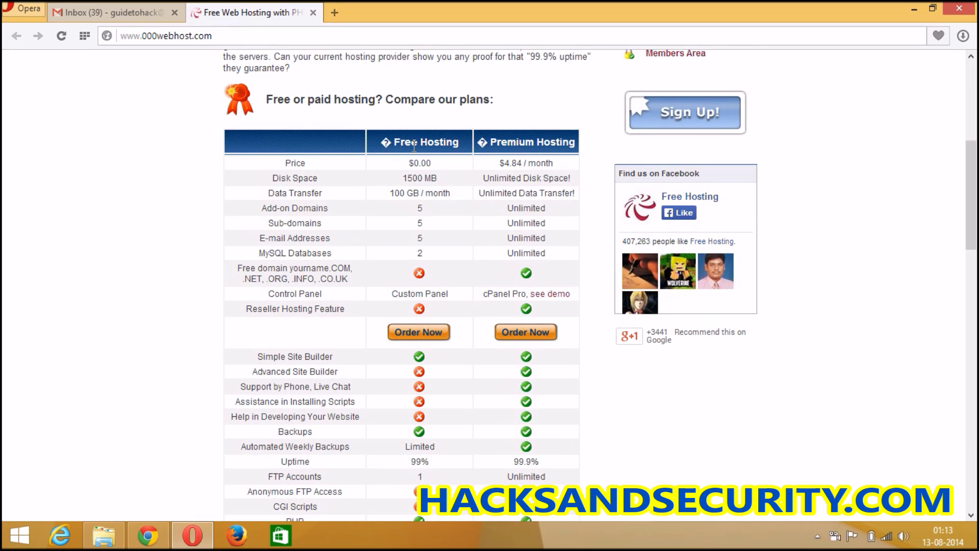
pyautogui.scroll(-9, 418, 206)
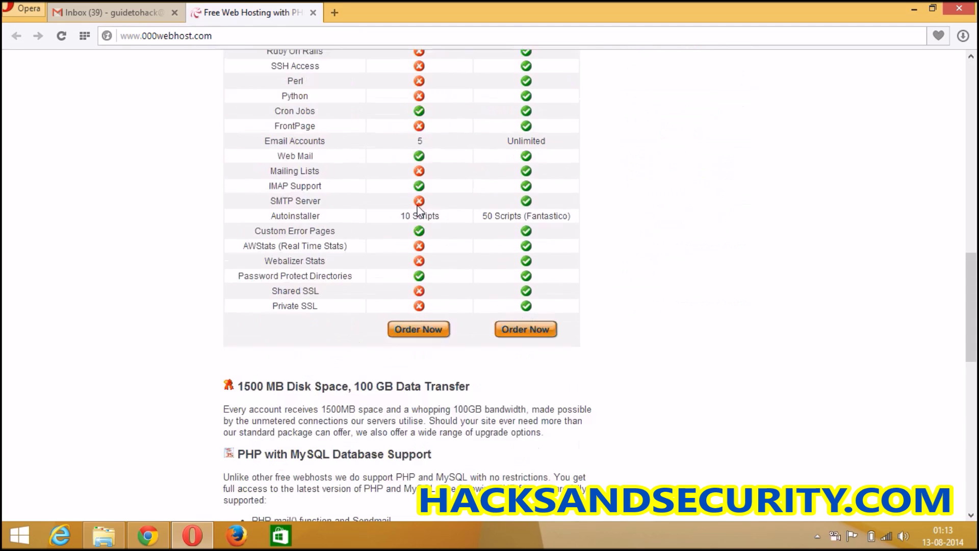
pyautogui.scroll(15, 419, 206)
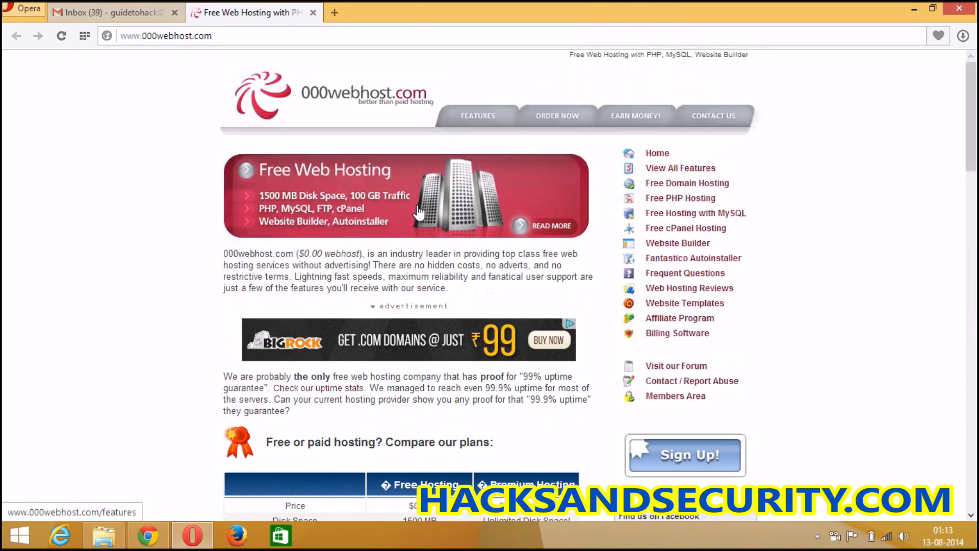
pyautogui.click(683, 452)
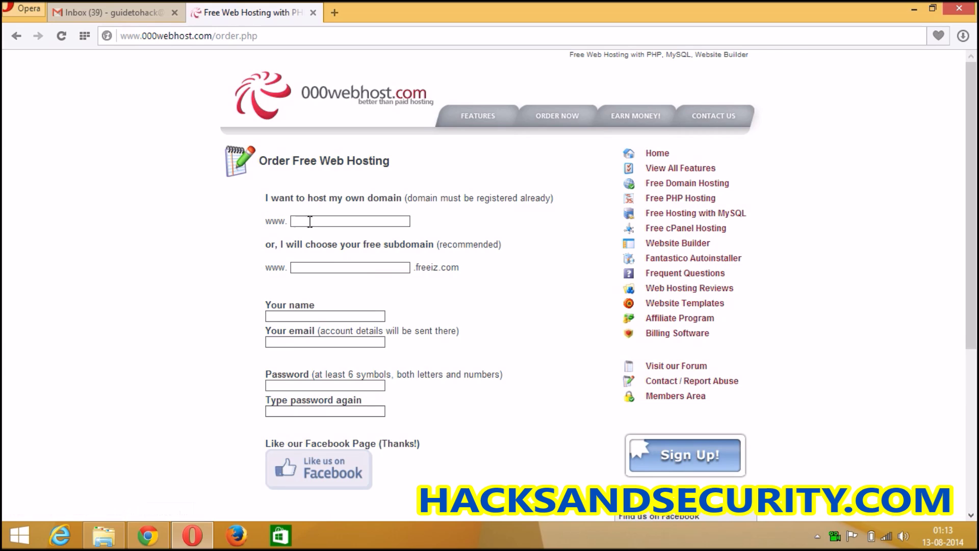
# - Choose a free subdomain and enter love-calculator as its name
pyautogui.click(384, 222)
pyautogui.click(303, 268)
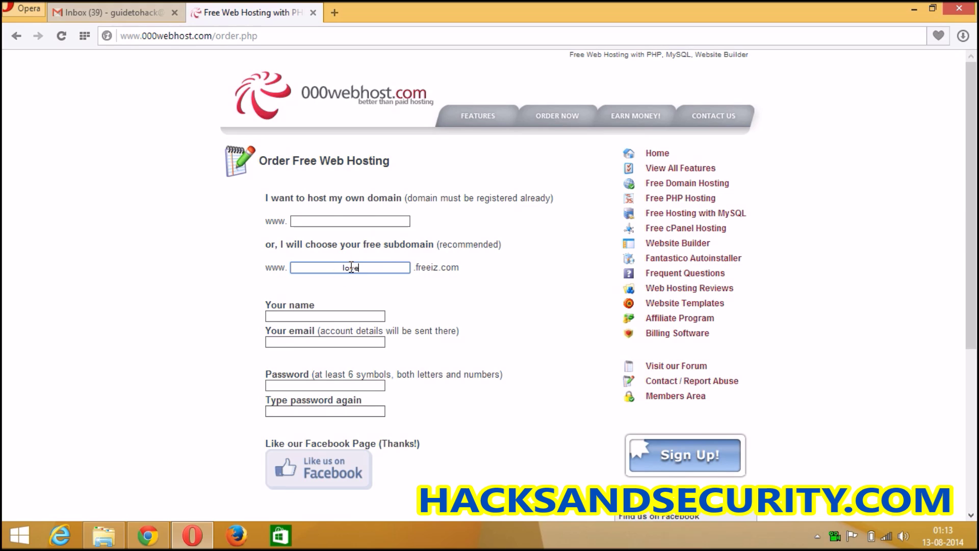
pyautogui.write('love-calculator')
# - Fill in the account holder's name, contact e-mail address, and the account password twice
pyautogui.click(341, 320)
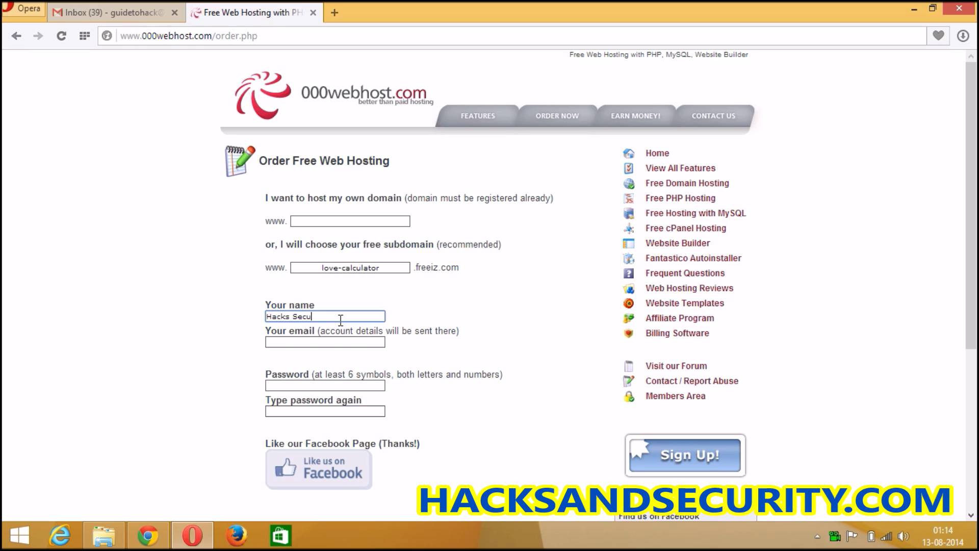
pyautogui.click(329, 341)
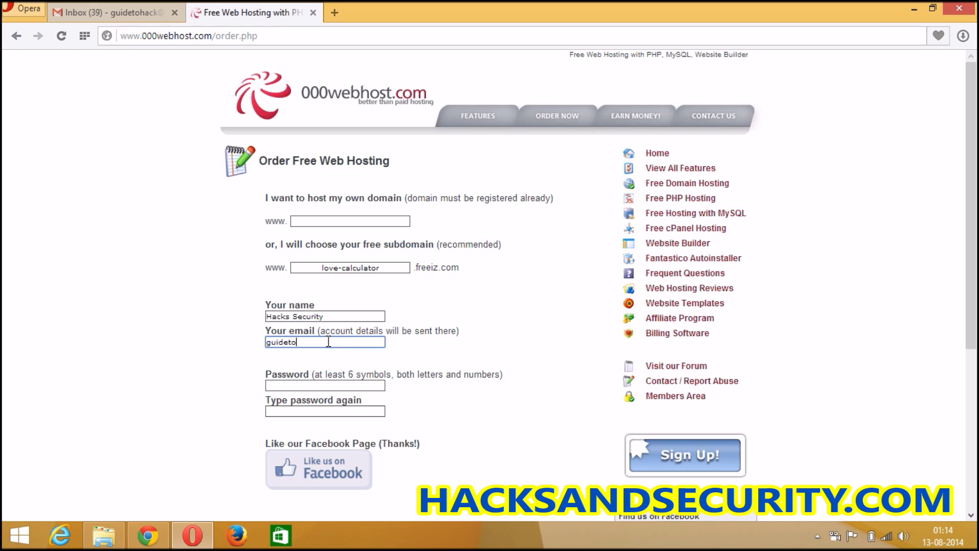
pyautogui.click(321, 385)
pyautogui.write('••')
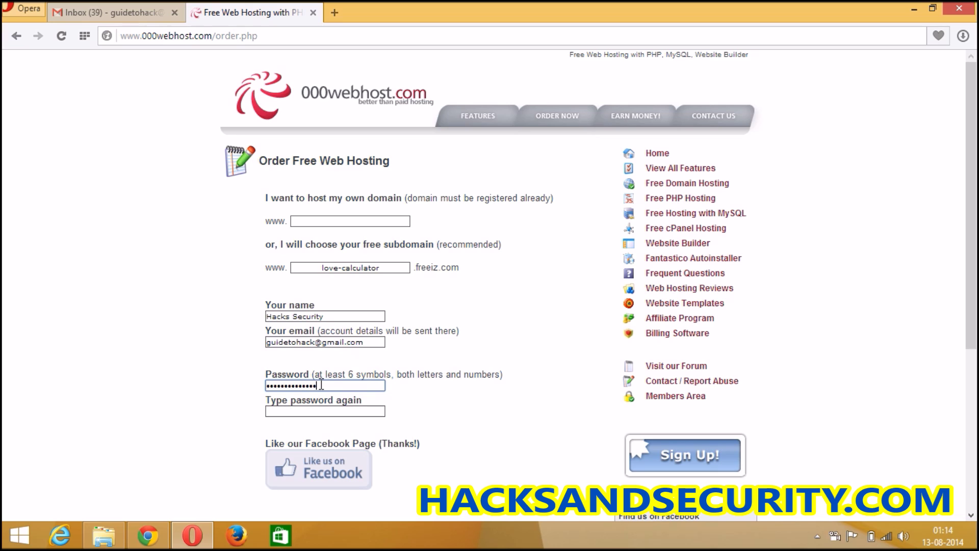
pyautogui.click(315, 410)
pyautogui.write('•')
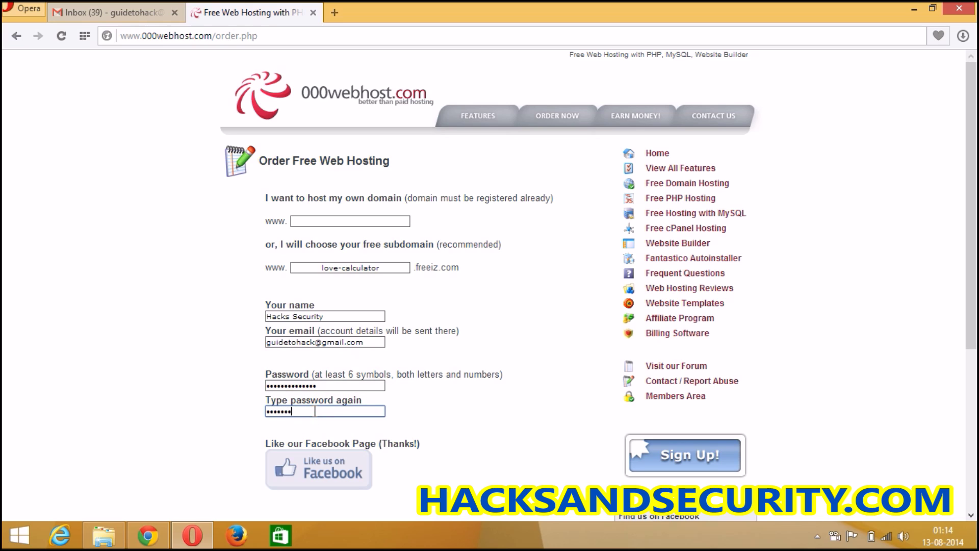
pyautogui.write('•••••••••••••')
# - Answer the captcha with 1 and agree to the Terms Of Service
pyautogui.click(211, 423)
pyautogui.scroll(-4, 212, 428)
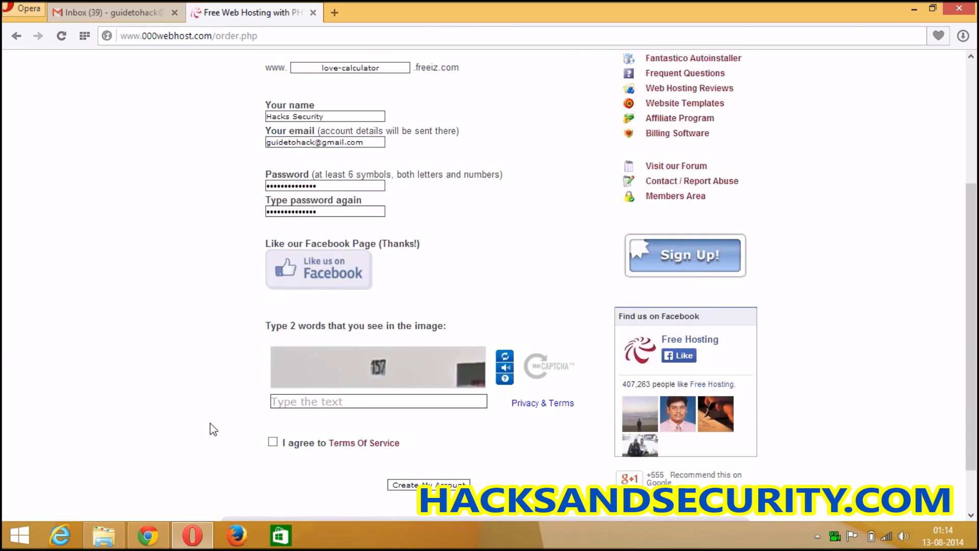
pyautogui.click(290, 403)
pyautogui.write('157')
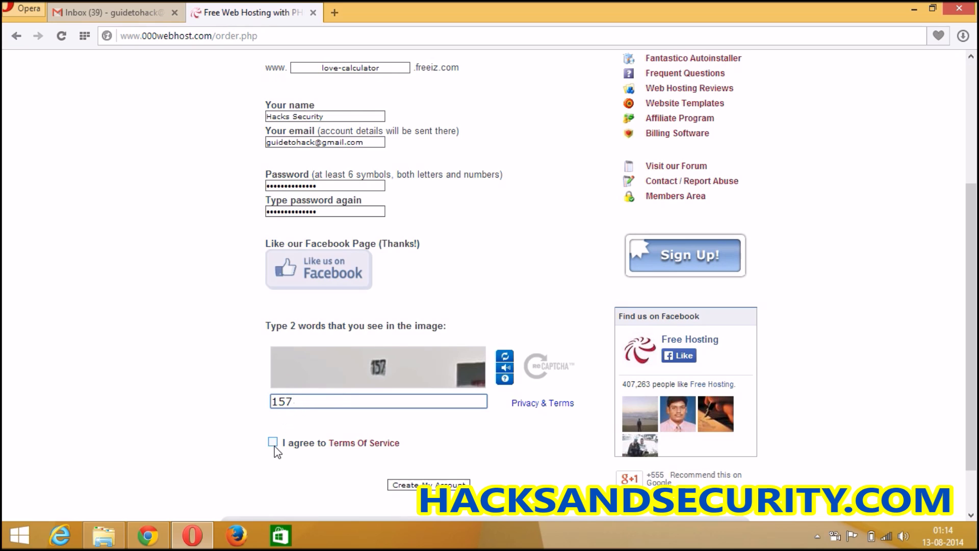
pyautogui.click(273, 443)
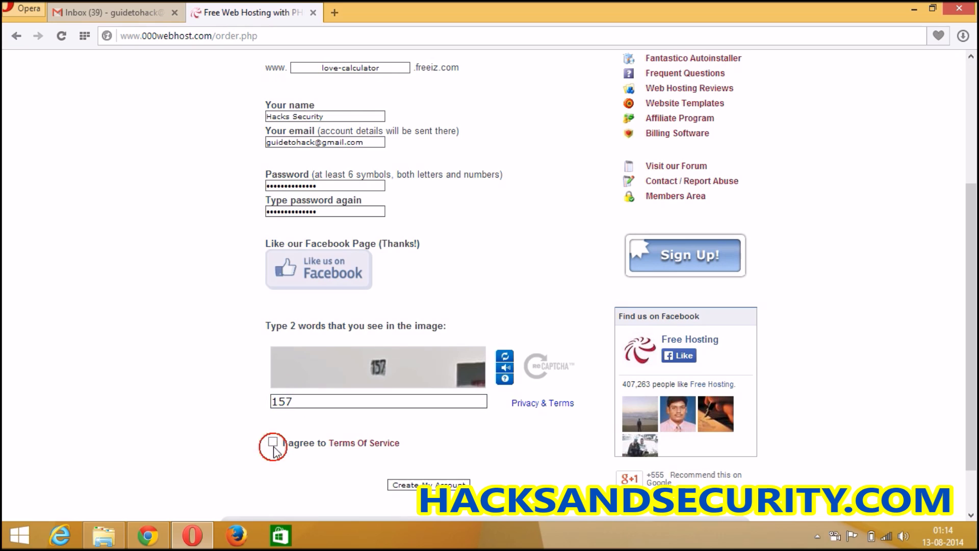
# - Submit the form to create the account, save the password, and go to the Gmail inbox
pyautogui.click(432, 485)
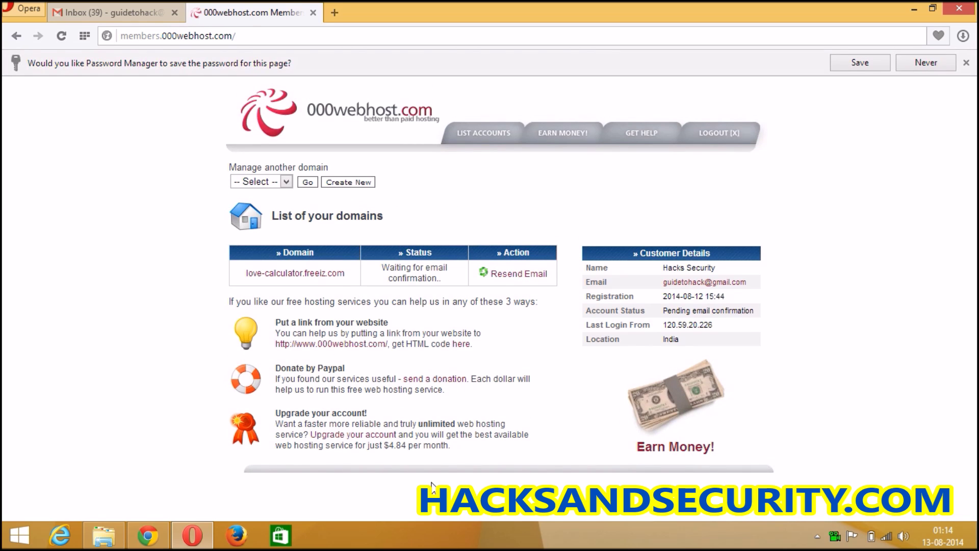
pyautogui.click(859, 63)
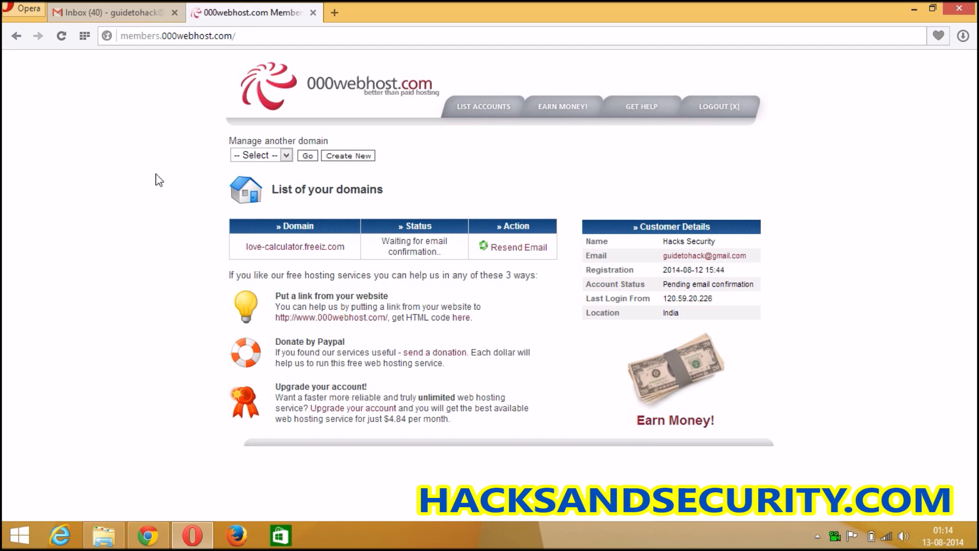
pyautogui.click(122, 11)
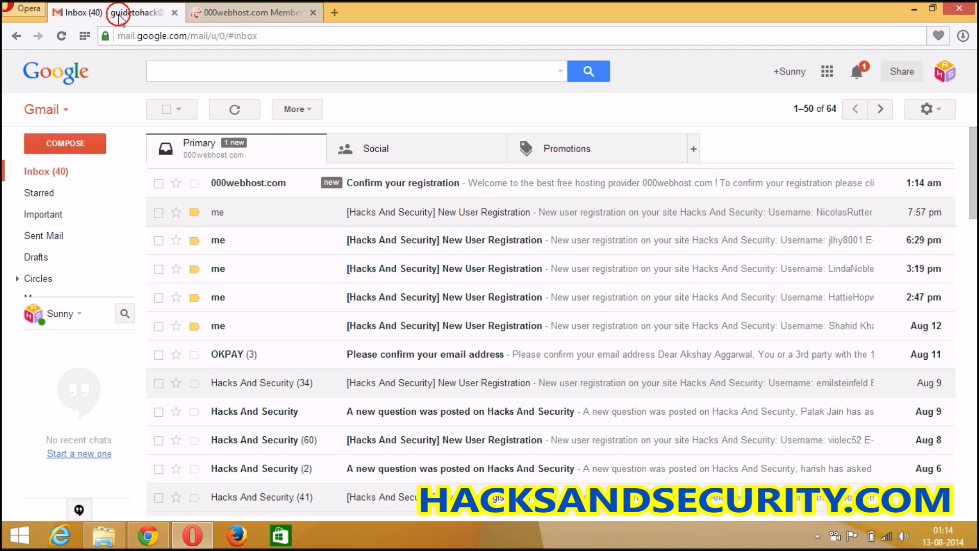
# - Follow the confirm.php link in the 'Confirm your registration' email, then return to the 000webhost domain list
pyautogui.click(257, 183)
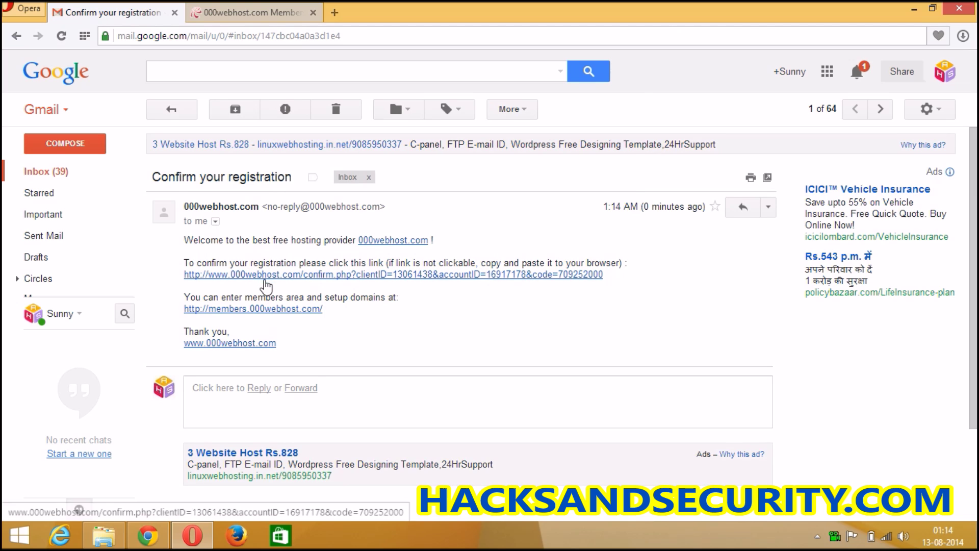
pyautogui.click(269, 274)
pyautogui.click(147, 14)
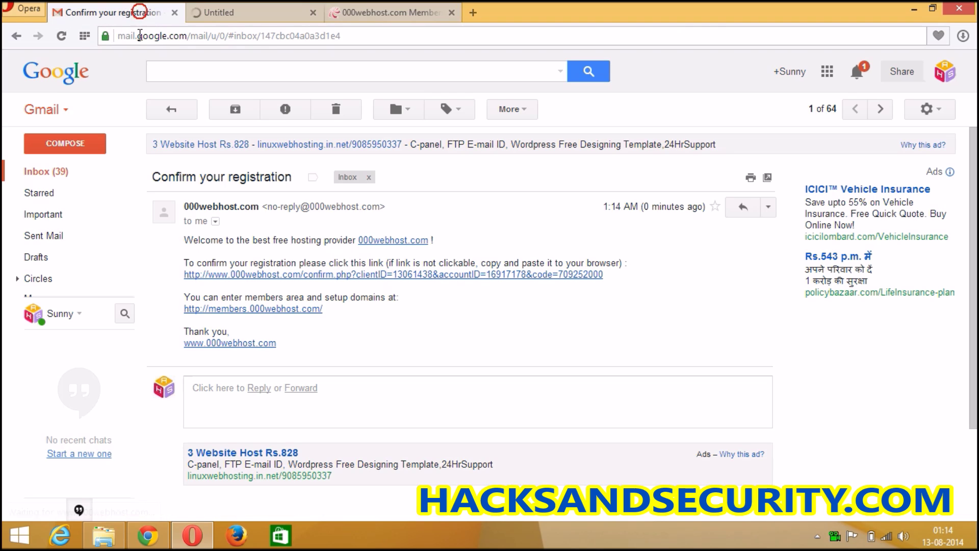
pyautogui.click(70, 171)
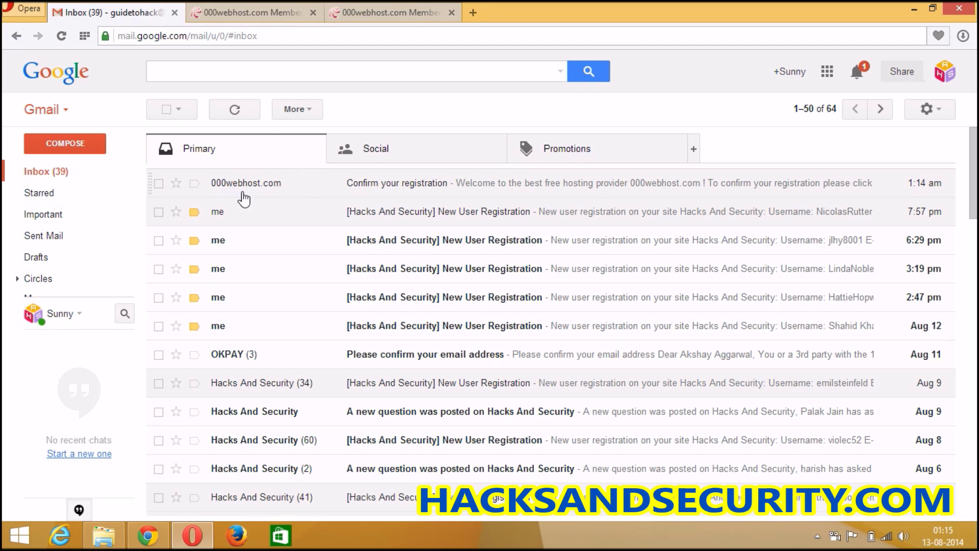
pyautogui.click(247, 10)
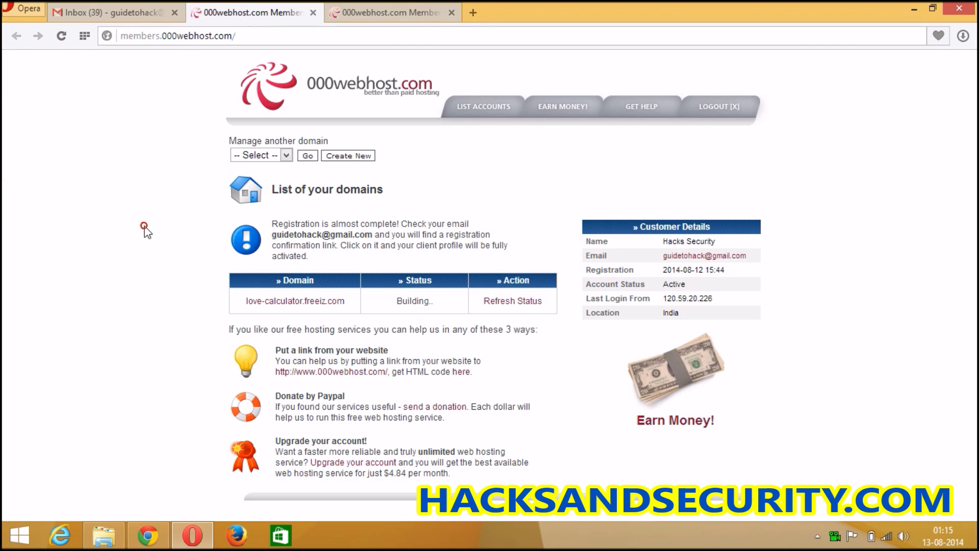
# - Refresh love-calculator.freeiz.com's status until it shows Active, then open its control panel
pyautogui.click(144, 226)
pyautogui.click(511, 302)
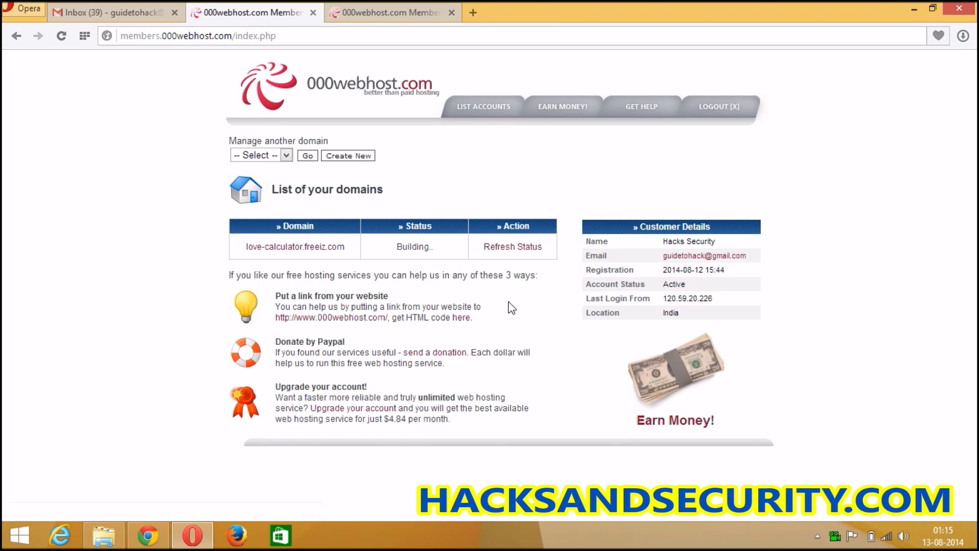
pyautogui.click(505, 248)
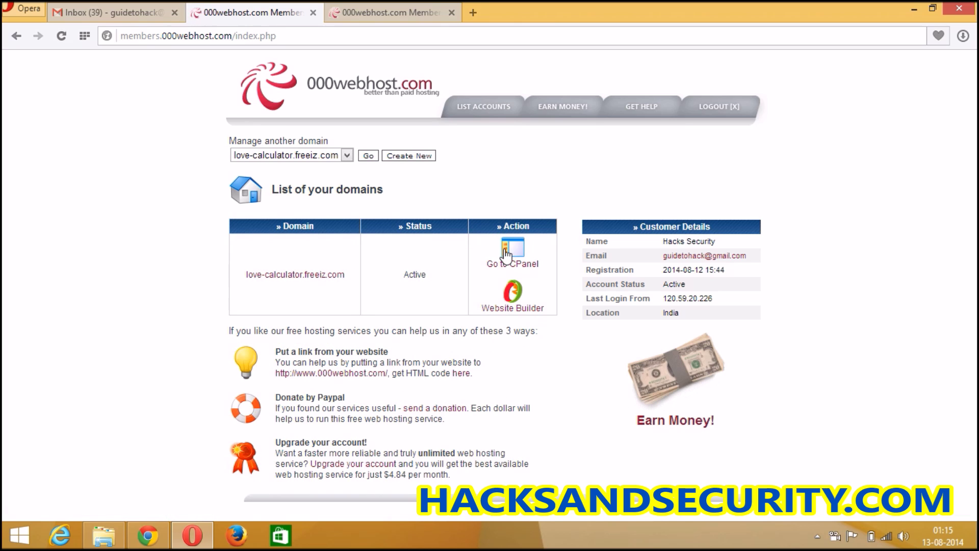
pyautogui.click(543, 186)
pyautogui.click(66, 358)
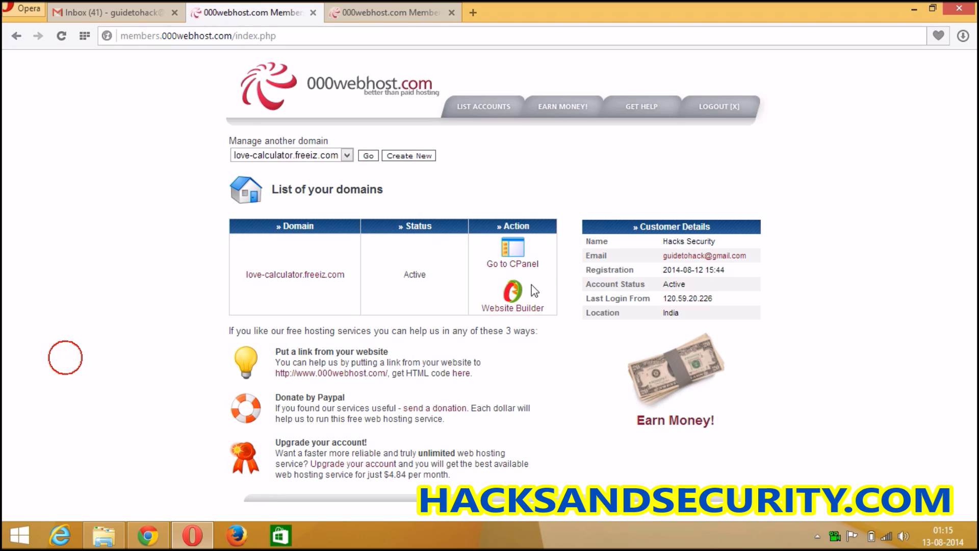
pyautogui.click(519, 246)
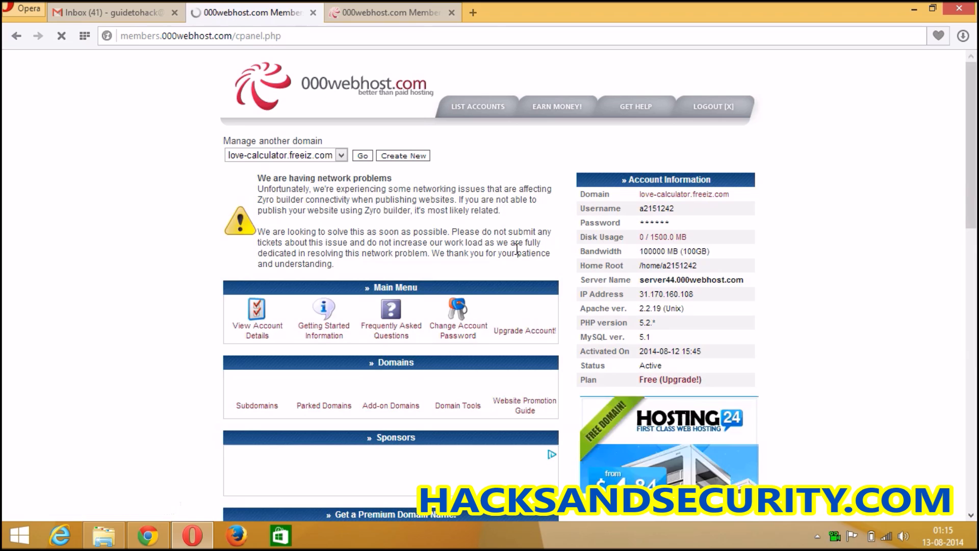
# - Open File Manager from the control panel's Files section, discarding the expired net2ftp login tab
pyautogui.click(164, 332)
pyautogui.scroll(-6, 164, 331)
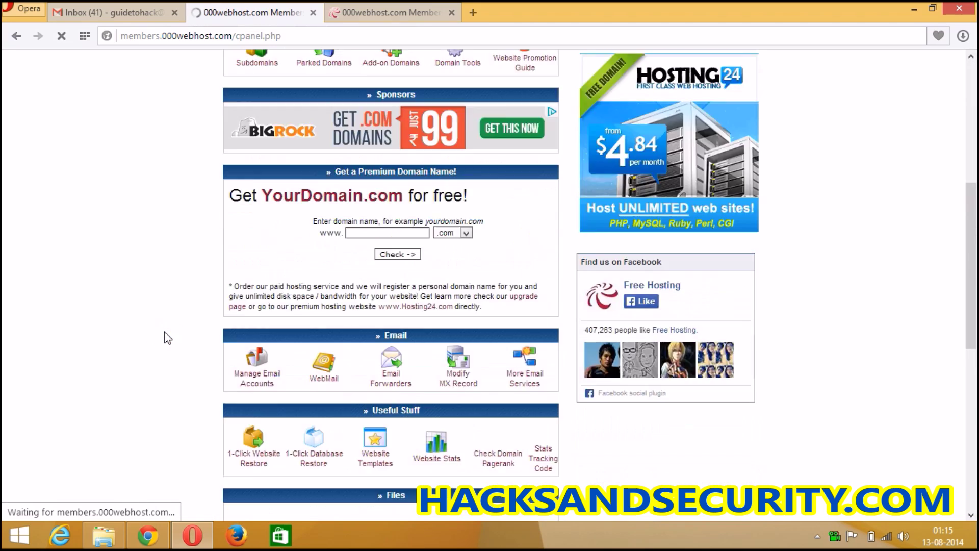
pyautogui.scroll(-6, 164, 332)
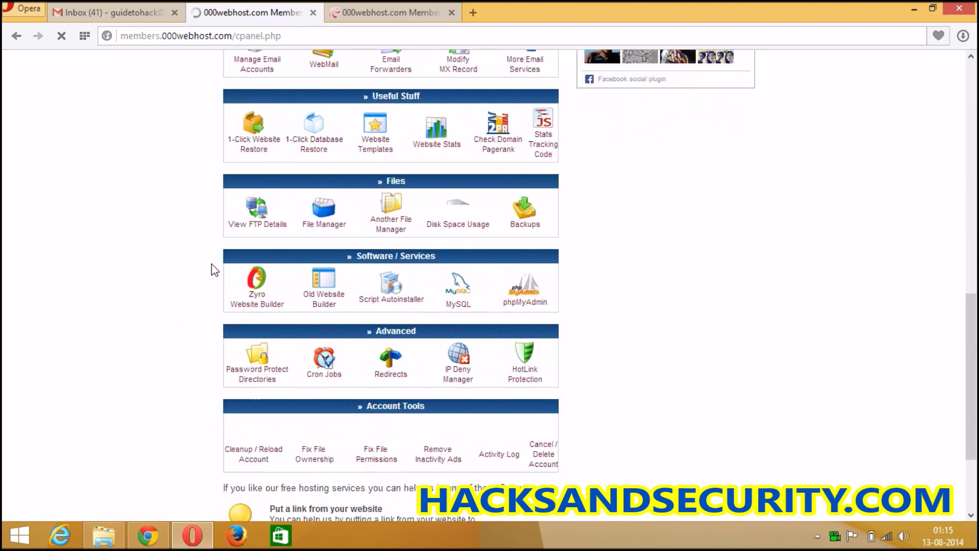
pyautogui.click(325, 210)
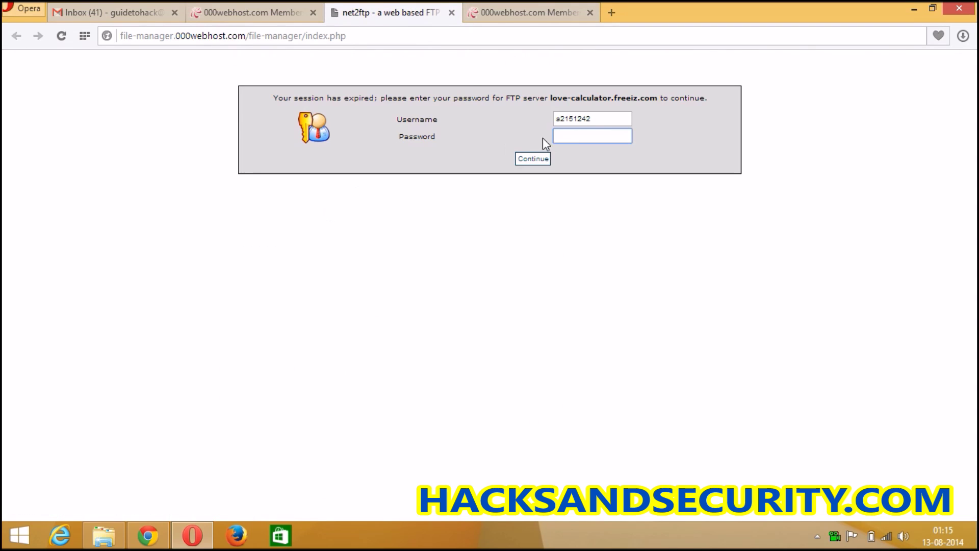
pyautogui.click(453, 14)
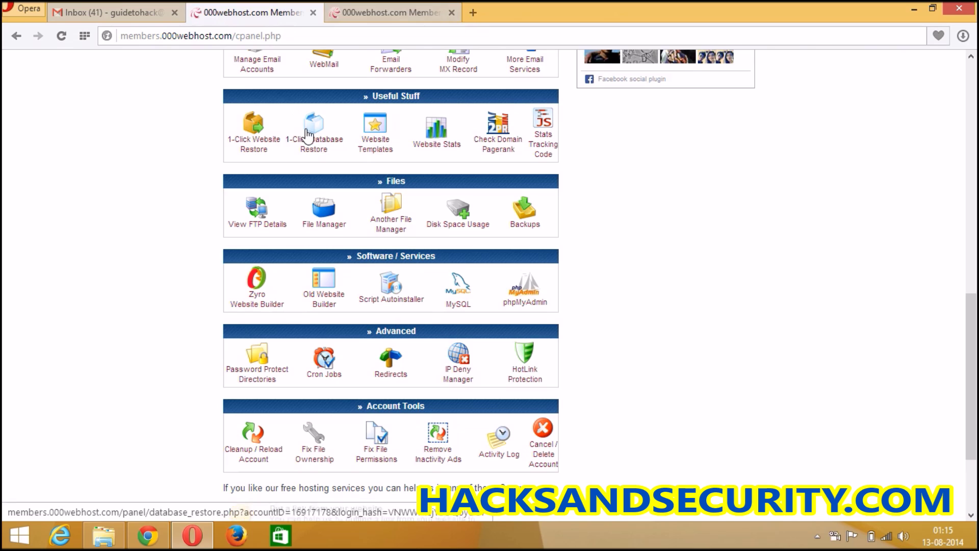
pyautogui.click(322, 209)
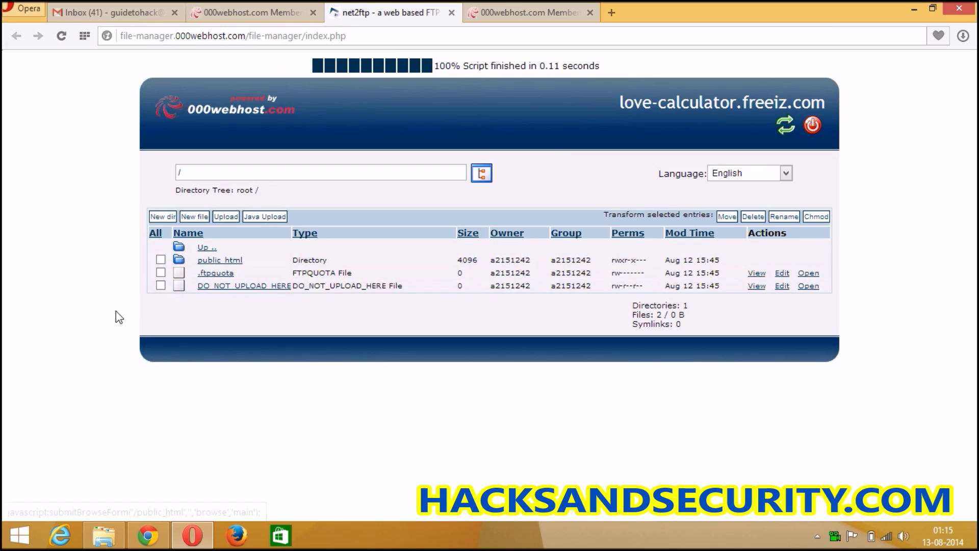
# - Open the public_html folder in net2ftp, showing .htaccess and default.php
pyautogui.click(220, 260)
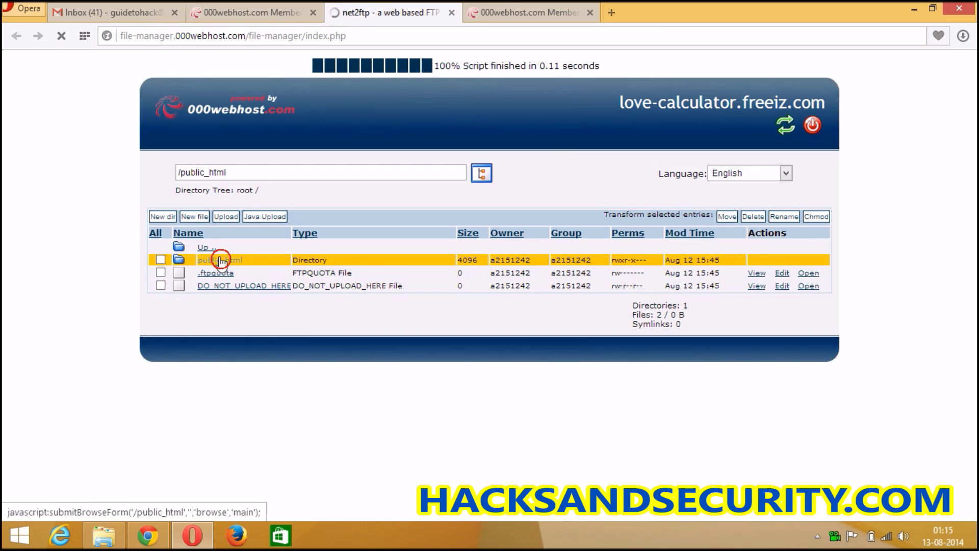
pyautogui.click(249, 10)
pyautogui.click(393, 11)
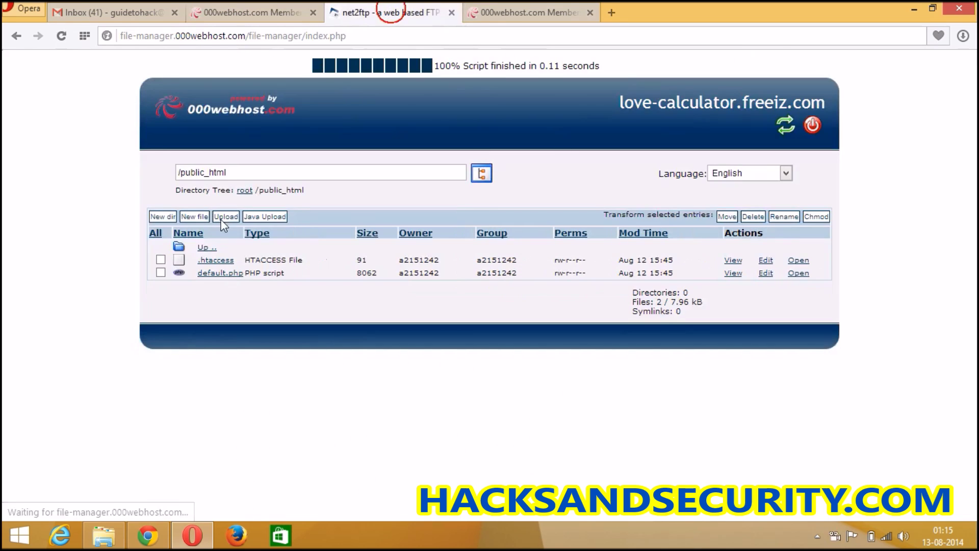
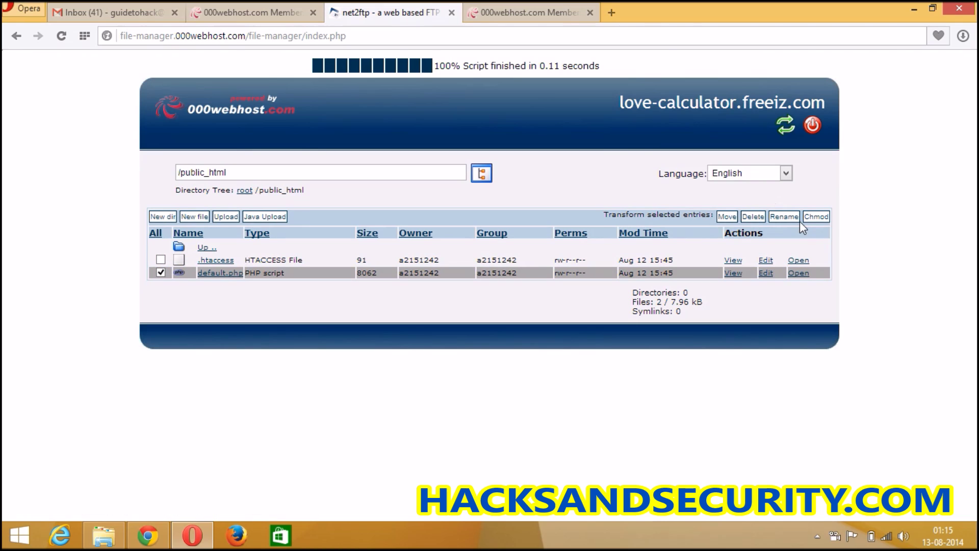
# - Request deletion of the checked default.php file in public_html
pyautogui.click(753, 216)
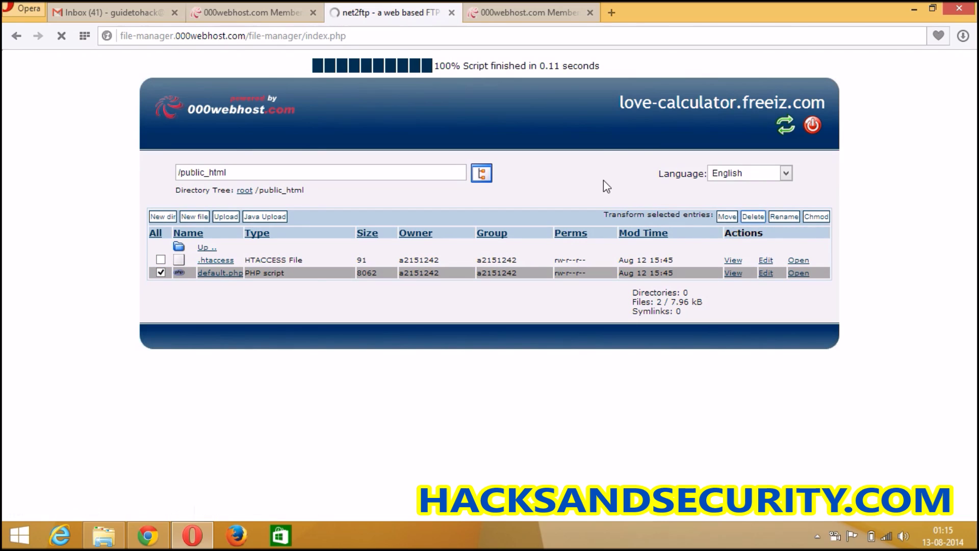
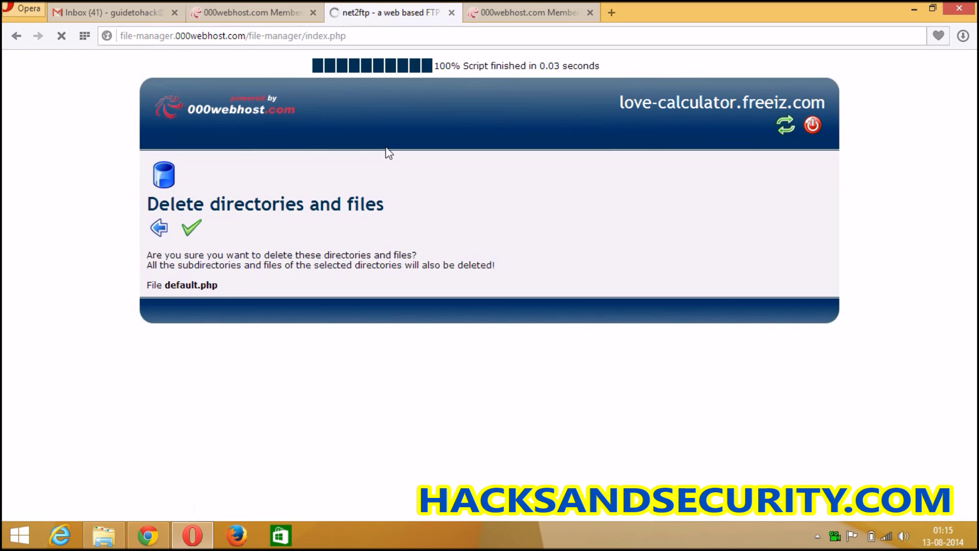
# - Confirm the permanent deletion of default.php from /public_html
pyautogui.click(158, 228)
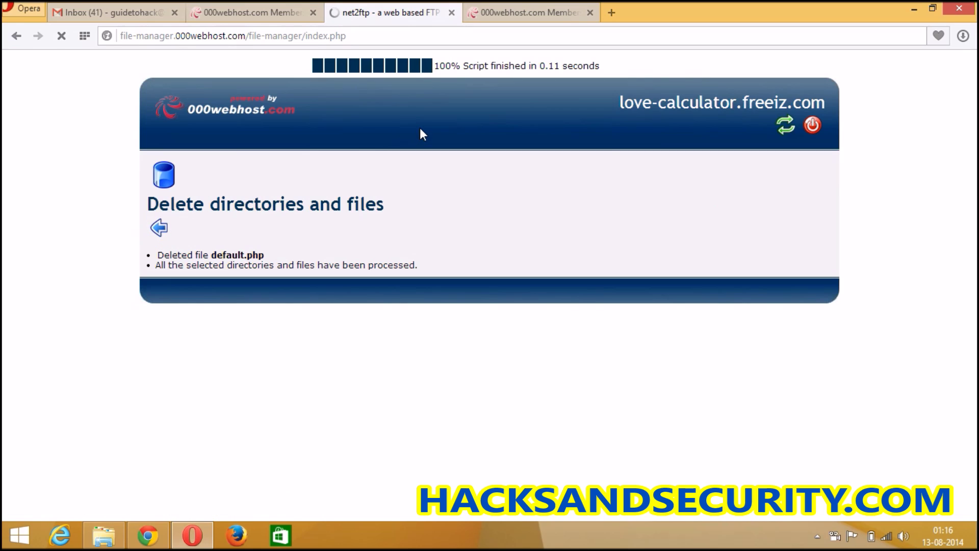
# - Select and copy the site domain love-calculator.freeiz.com
pyautogui.moveTo(619, 105); pyautogui.dragTo(826, 103)
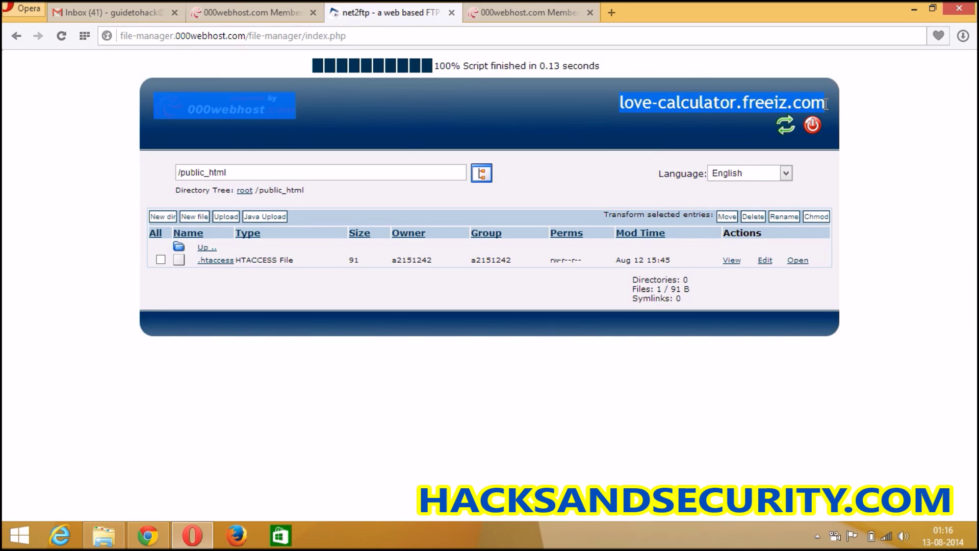
pyautogui.rightClick(758, 102)
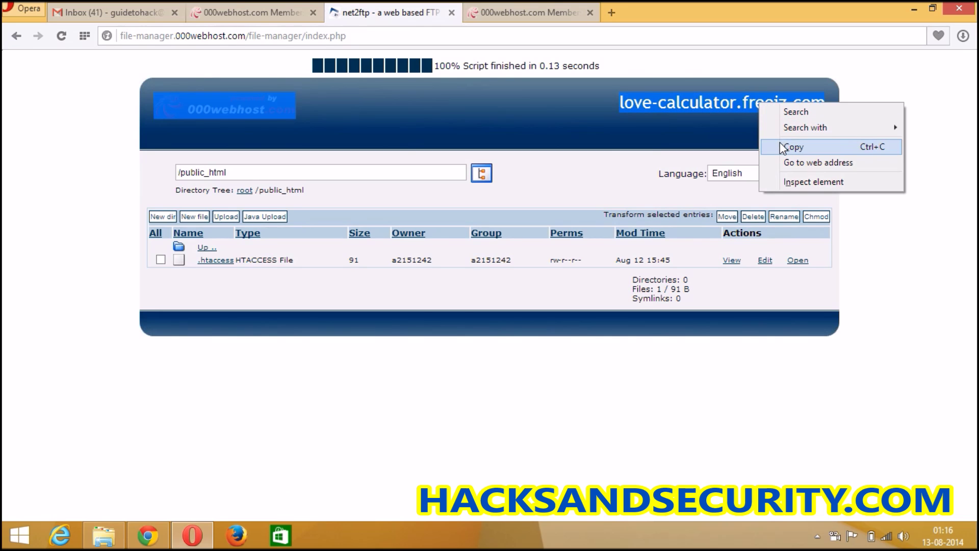
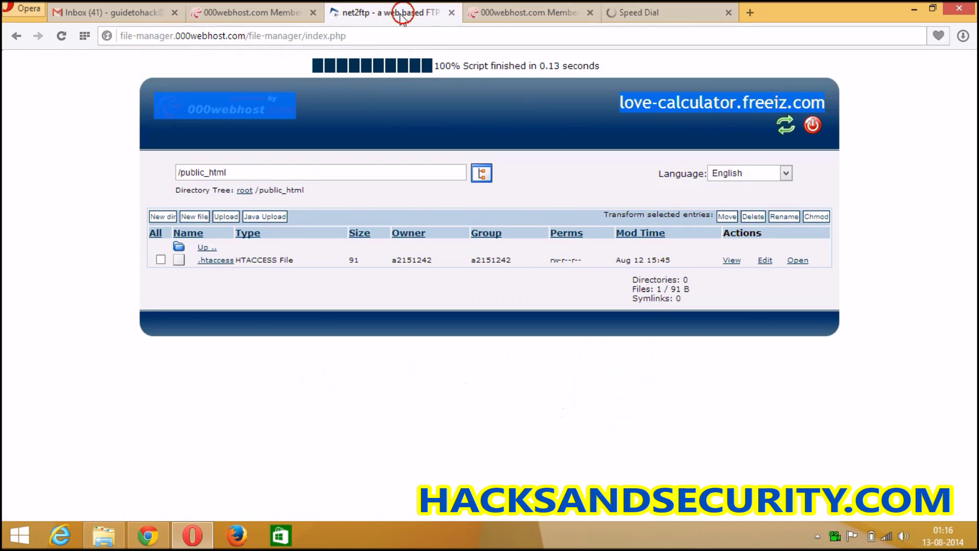
# - Dismiss the popup on the 000webhost hosting page and return to the file manager
pyautogui.click(70, 293)
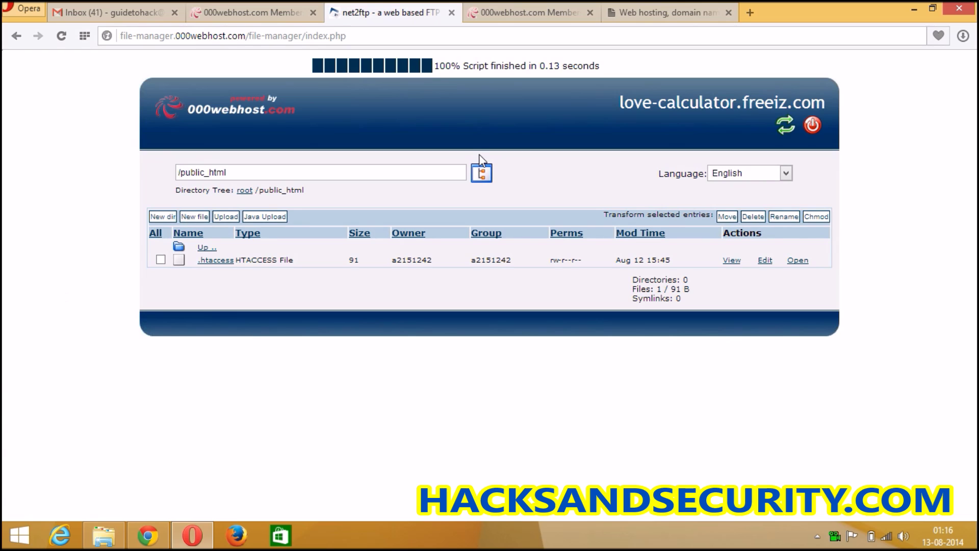
pyautogui.click(677, 12)
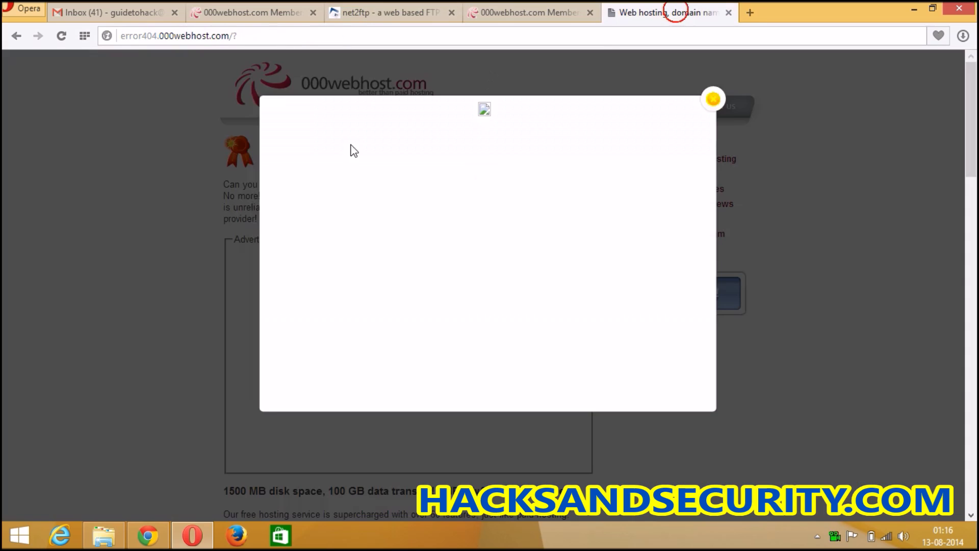
pyautogui.click(713, 98)
pyautogui.click(377, 13)
# - In the public_html upload form, select index from the Music folder as the file
pyautogui.click(79, 298)
pyautogui.click(226, 216)
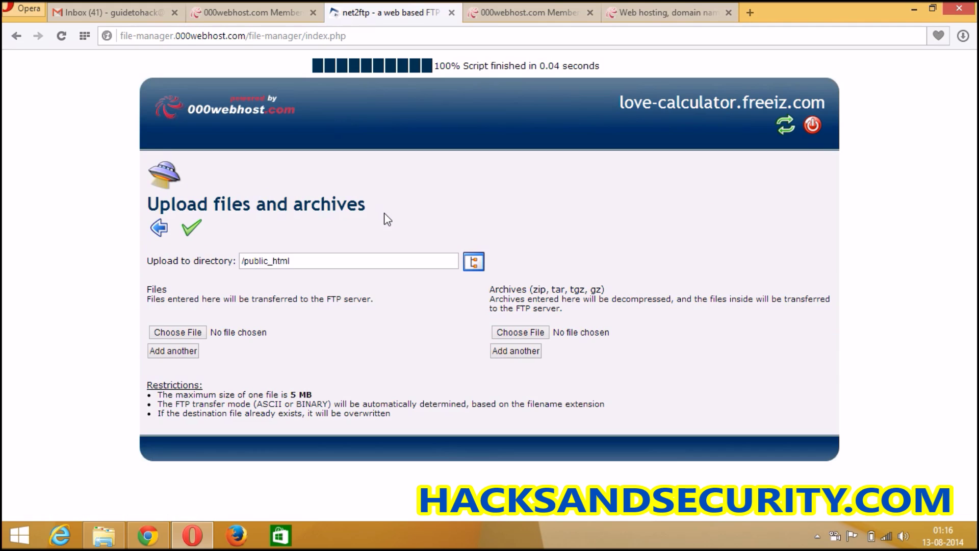
pyautogui.click(205, 332)
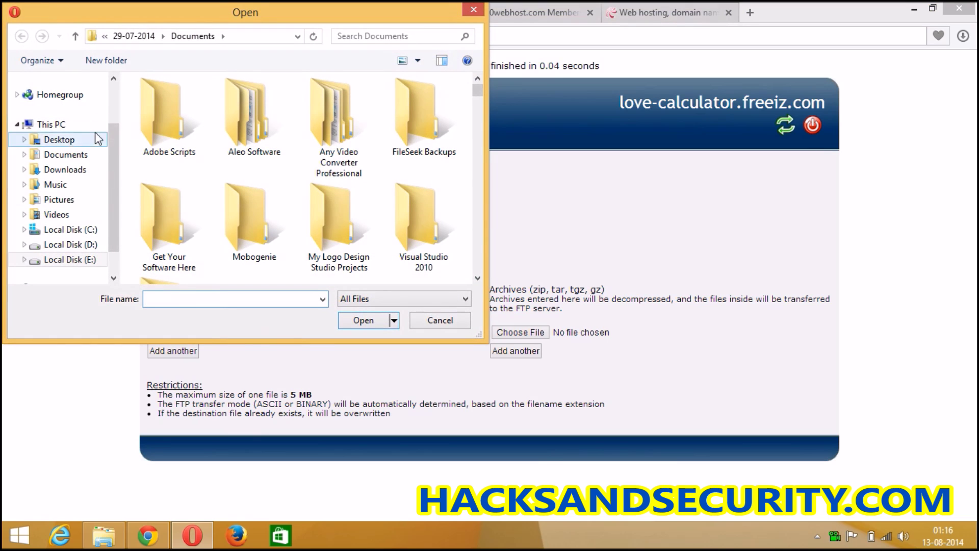
pyautogui.click(81, 183)
pyautogui.doubleClick(158, 101)
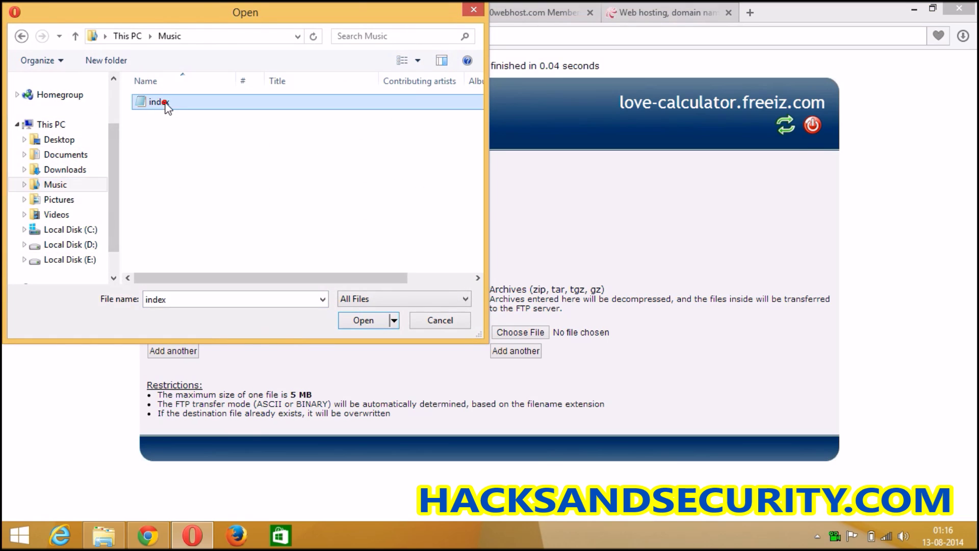
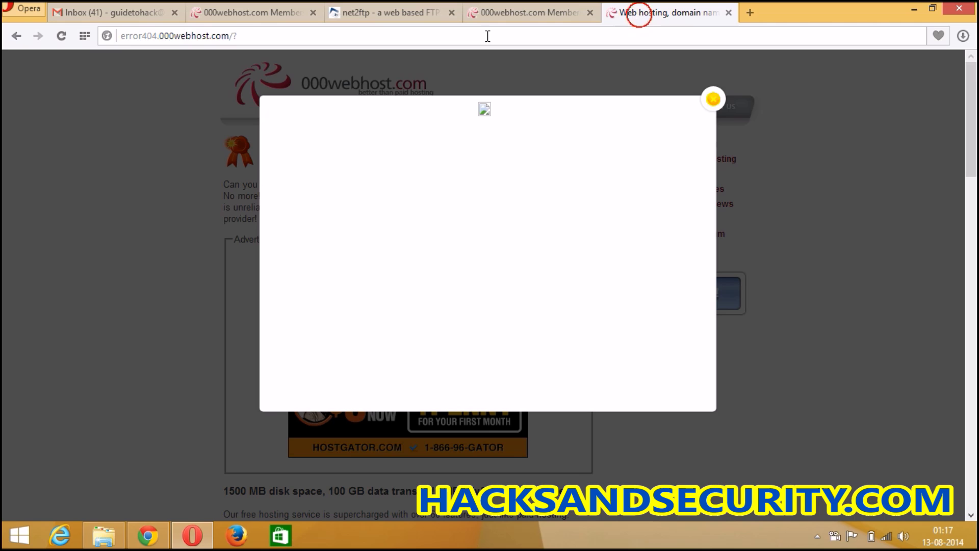
# - Select the error404.000webhost.com URL in Opera's address bar, ready to enter love-calculator.freeiz.com
pyautogui.click(486, 37)
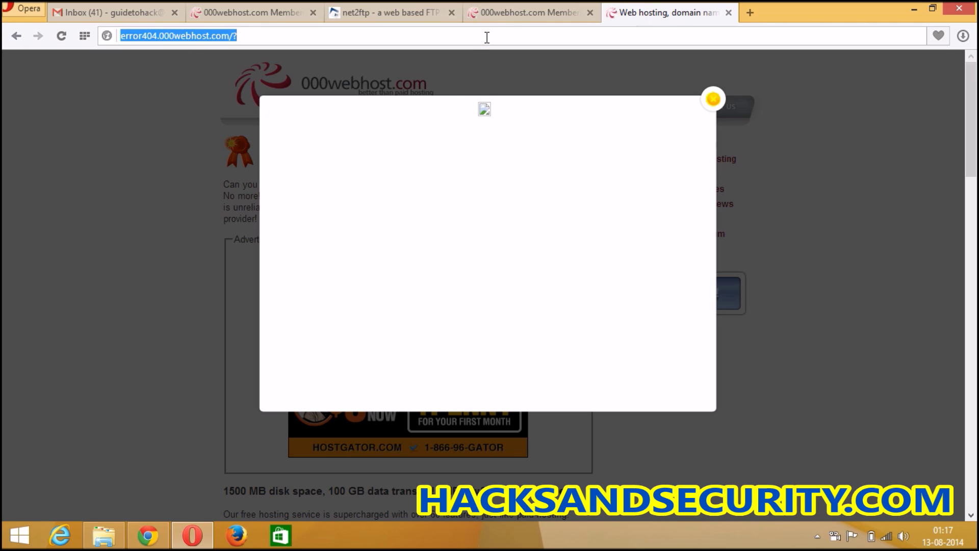
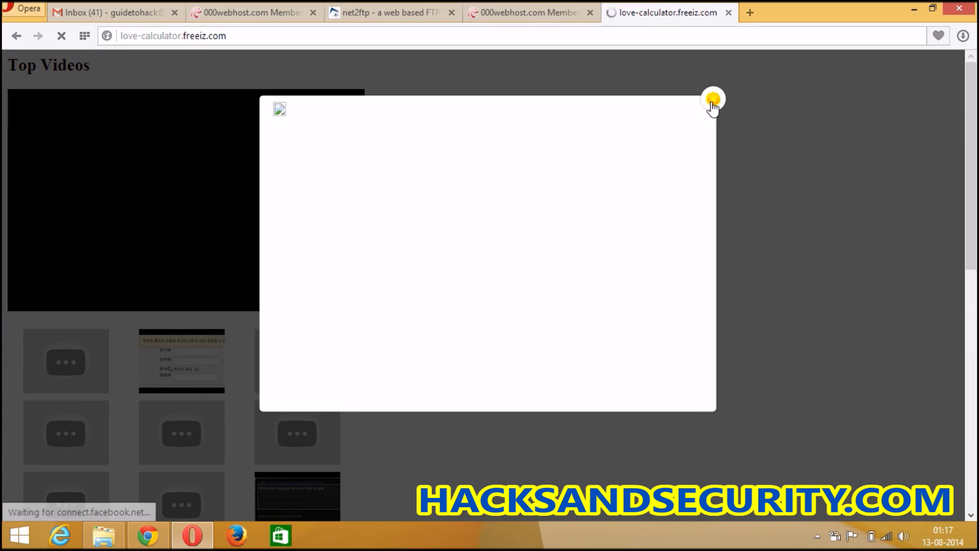
# - Dismiss the pop-up and load the fb groups posting video into the Top Videos player
pyautogui.click(713, 99)
pyautogui.scroll(-1, 281, 355)
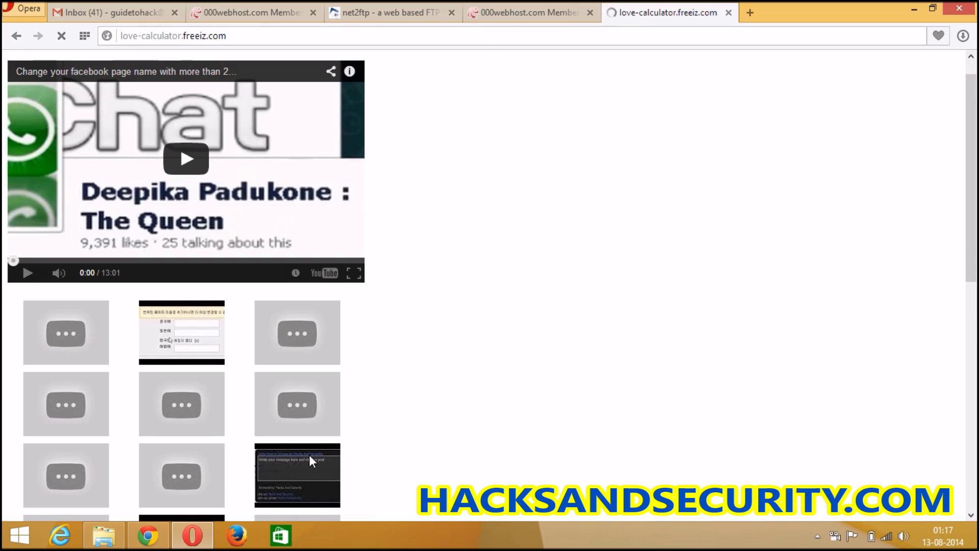
pyautogui.click(301, 467)
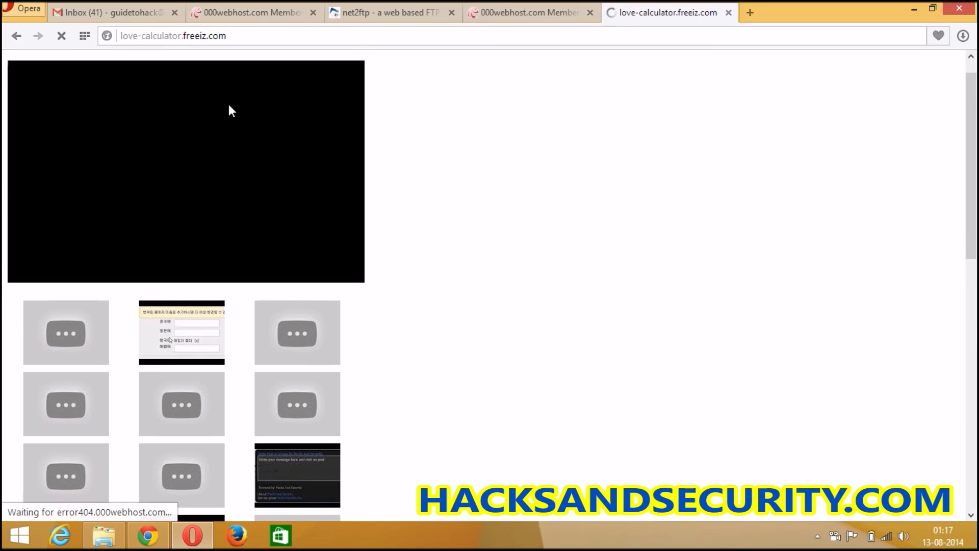
# - Load the Hacks And Security password video into the embedded player
pyautogui.scroll(1, 517, 161)
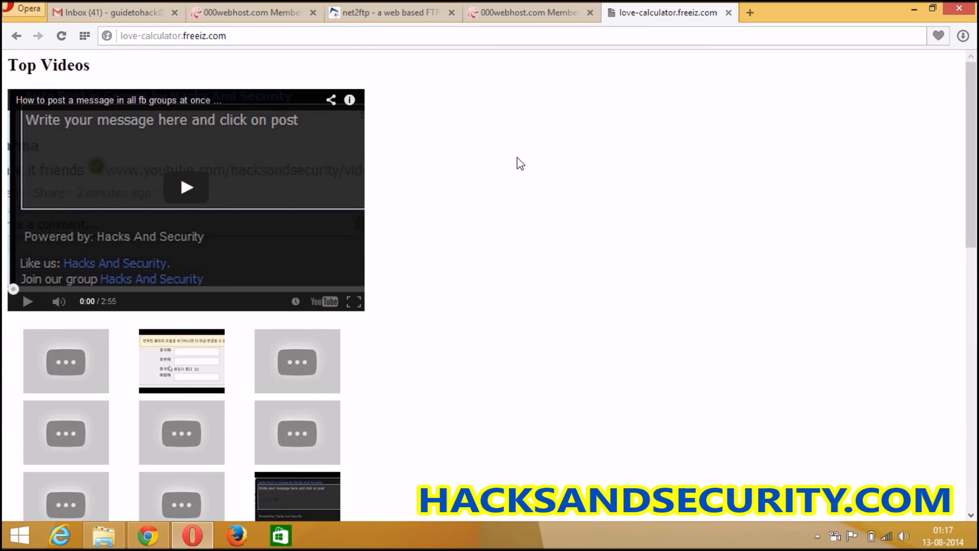
pyautogui.scroll(-3, 517, 160)
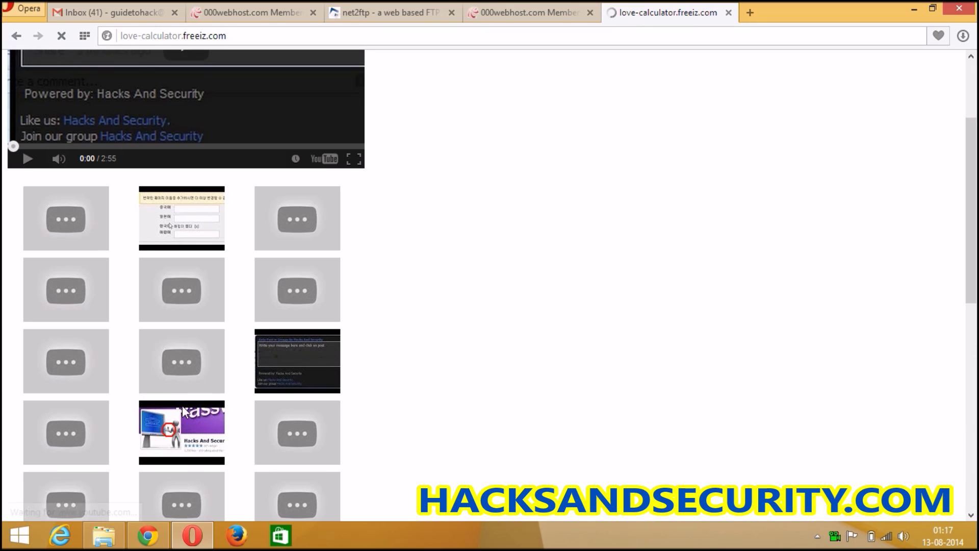
pyautogui.click(169, 431)
# - Switch to the Hacks And Security YouTube channel tab
pyautogui.scroll(3, 414, 271)
pyautogui.scroll(-1, 417, 273)
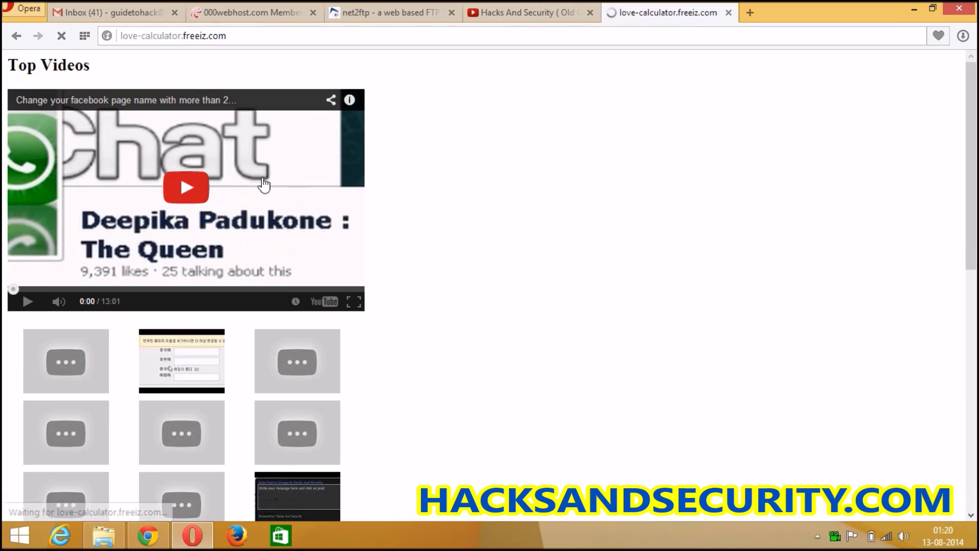
pyautogui.scroll(-7, 264, 185)
pyautogui.scroll(4, 262, 179)
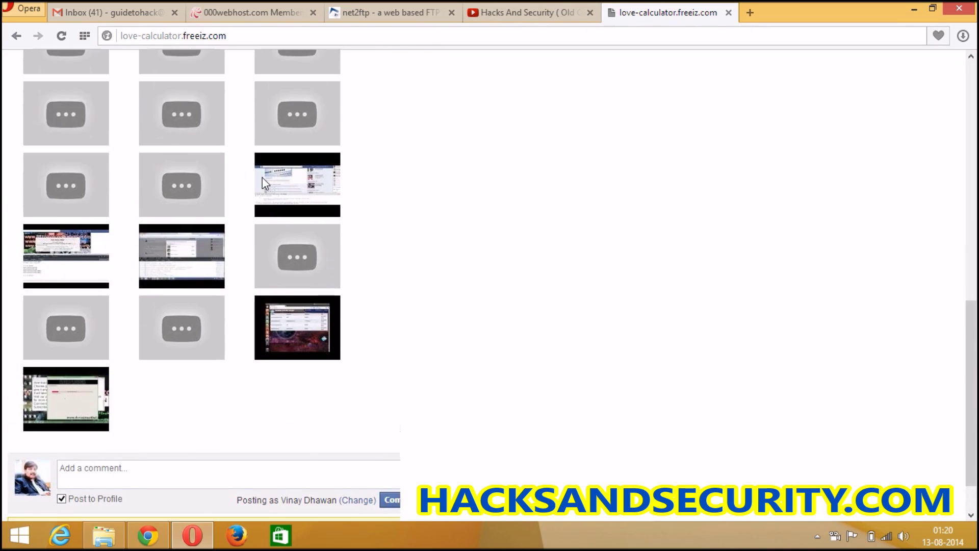
pyautogui.click(586, 7)
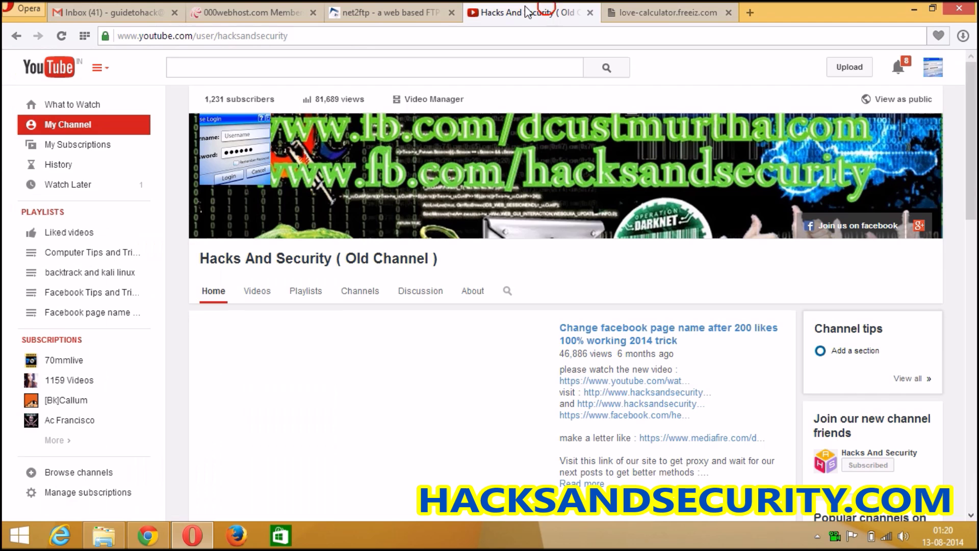
# - Move between the love-calculator and YouTube channel tabs, finishing on love-calculator.freeiz.com
pyautogui.click(677, 15)
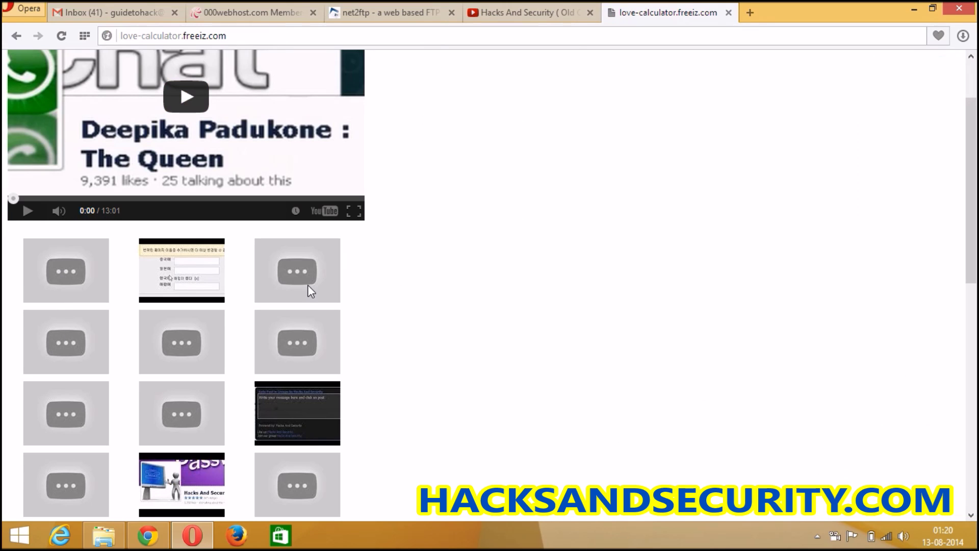
pyautogui.click(507, 4)
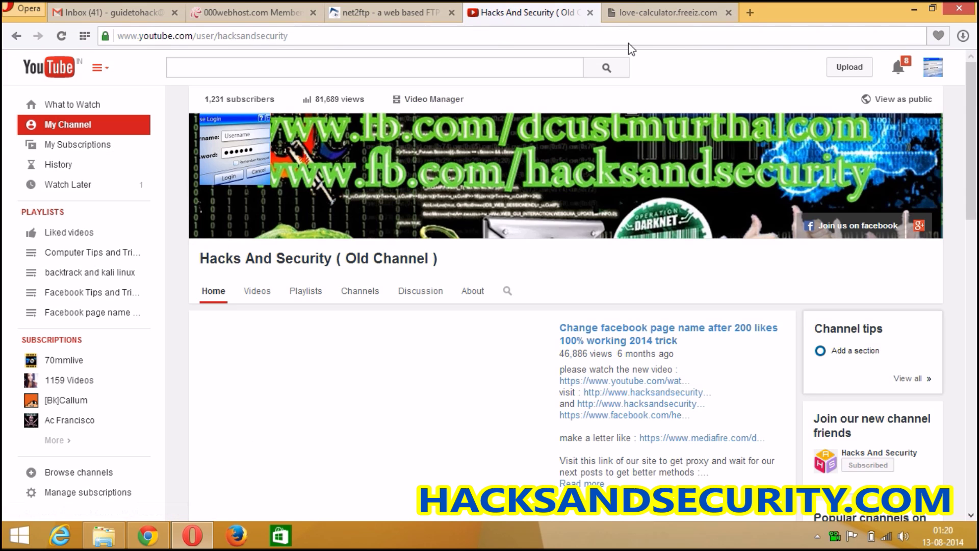
pyautogui.click(644, 5)
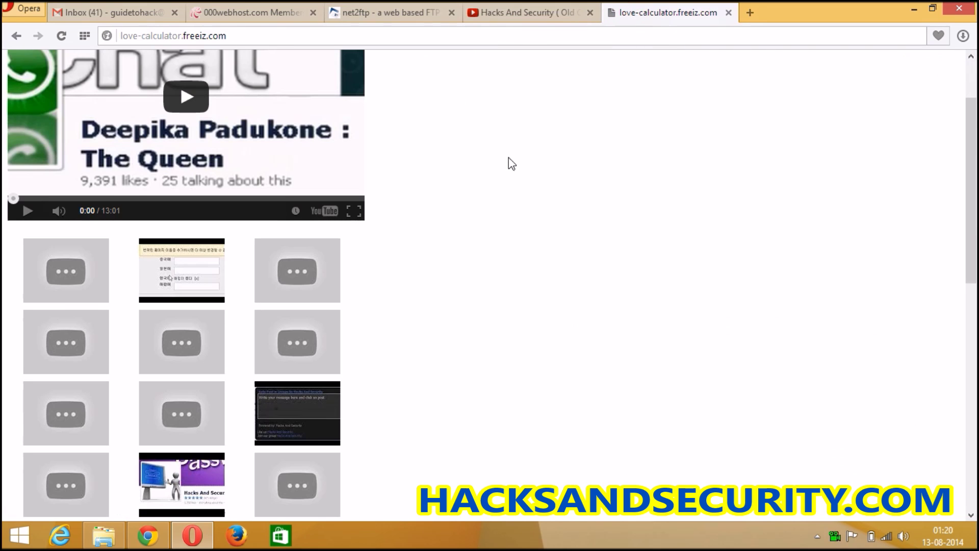